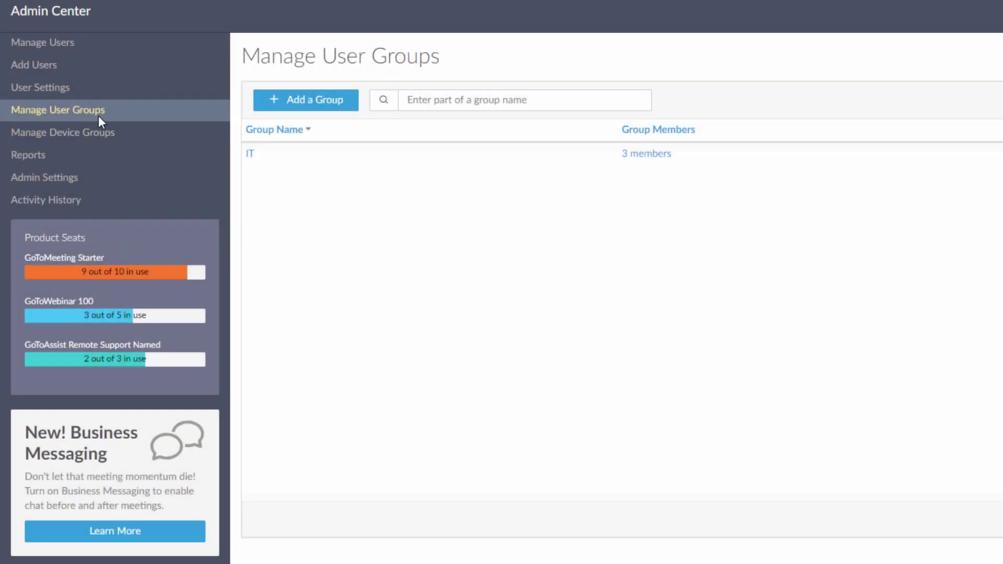
# Create and save a new user group named West Team
pyautogui.click(281, 103)
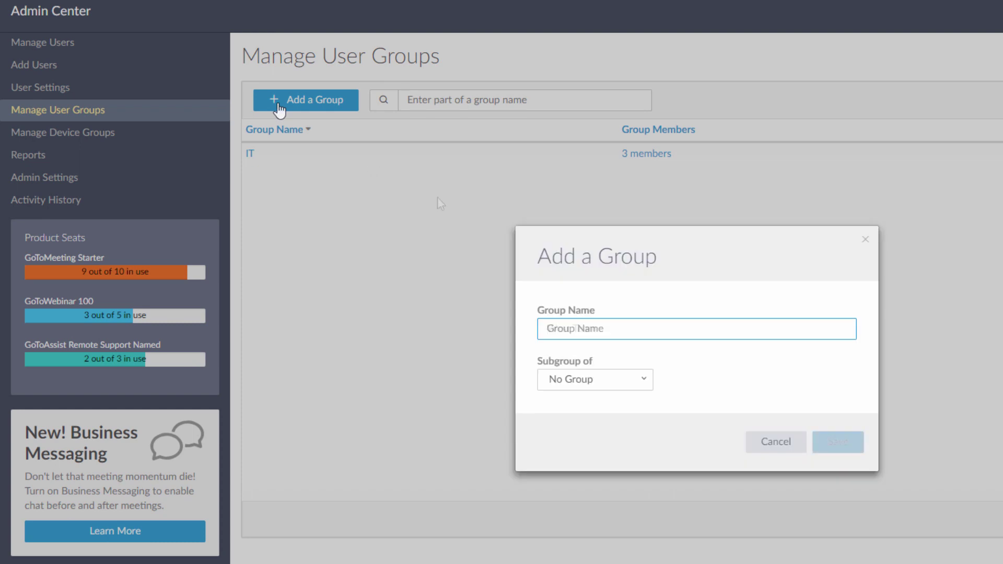
pyautogui.write('West Team')
pyautogui.click(838, 442)
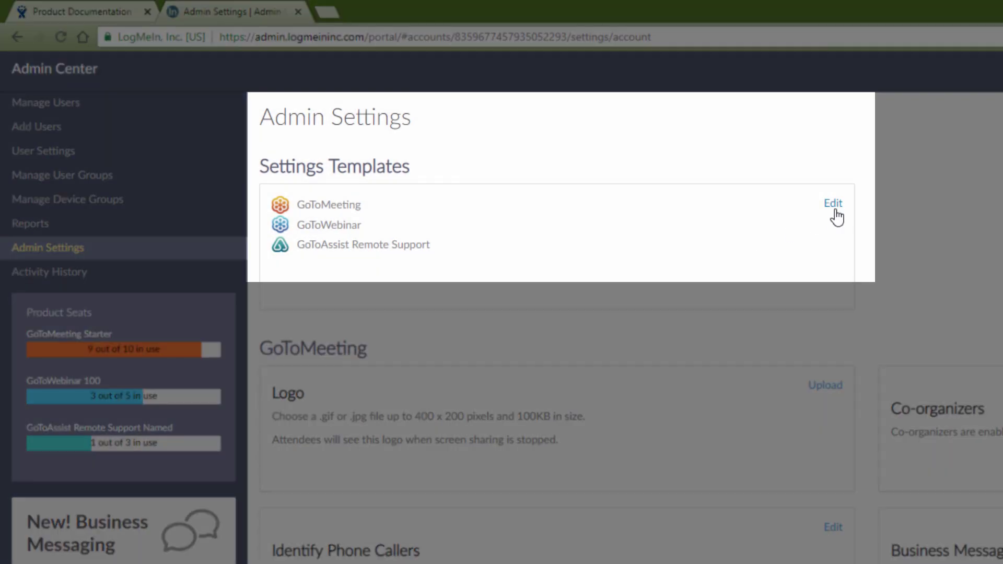
# Start a new settings template named East Team Template from Admin Settings
pyautogui.click(834, 203)
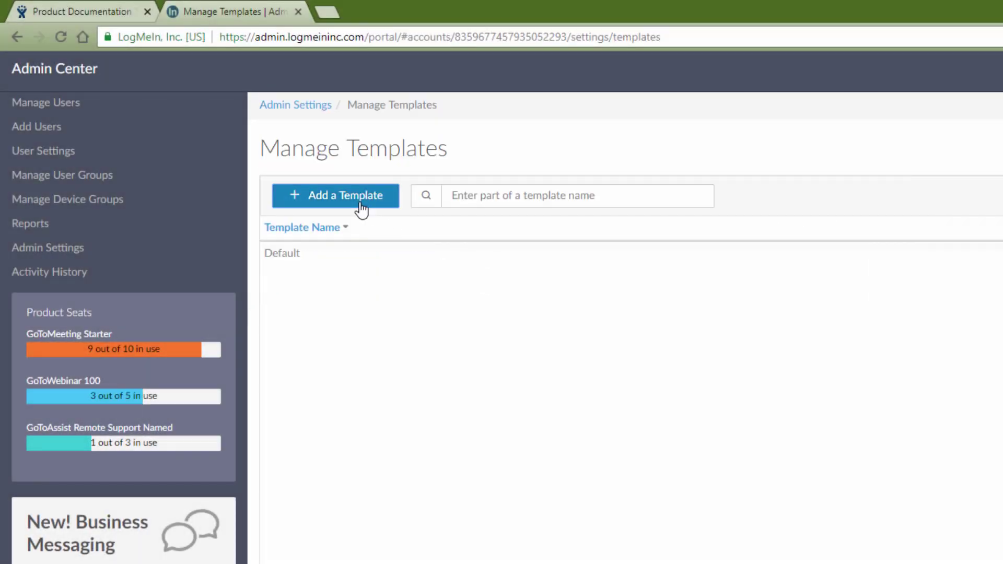
pyautogui.click(361, 198)
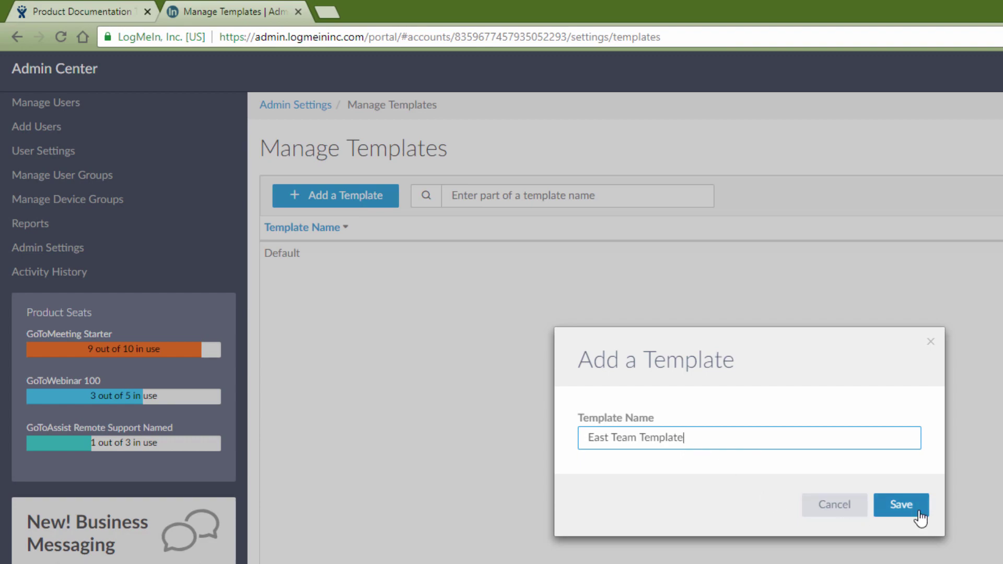
# Save East Team Template with Record Meetings set to Disabled for organizers
pyautogui.click(901, 505)
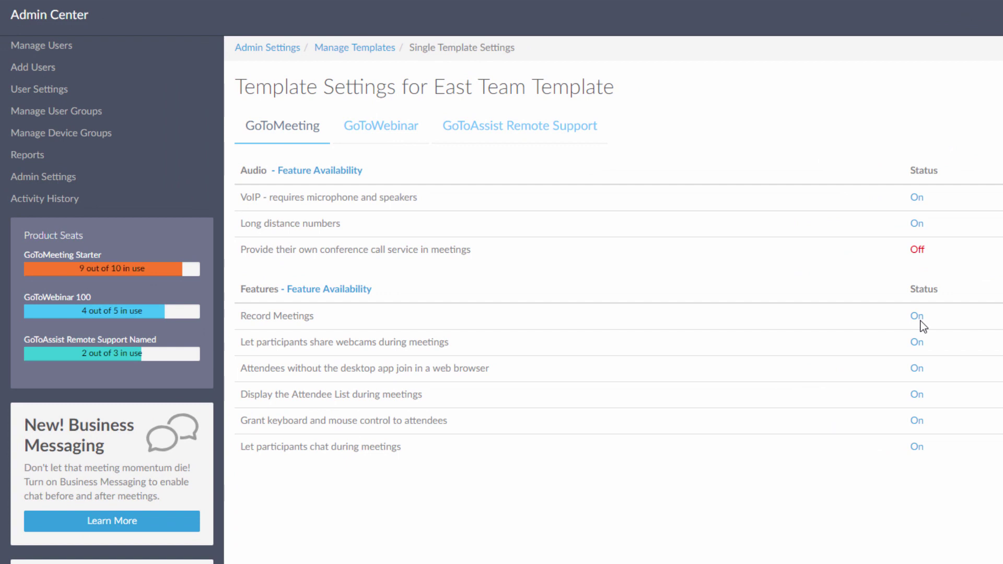
pyautogui.click(678, 268)
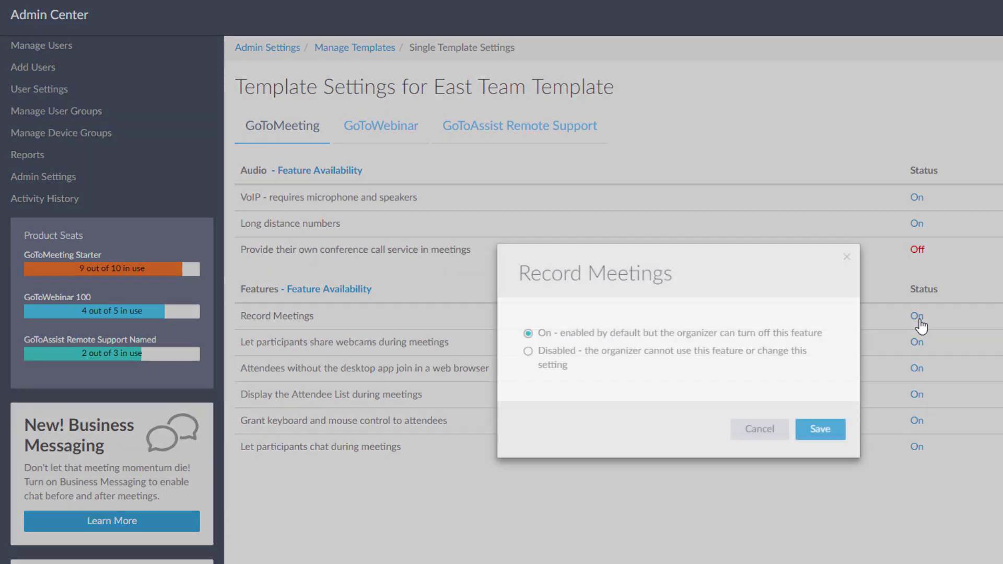
pyautogui.click(528, 351)
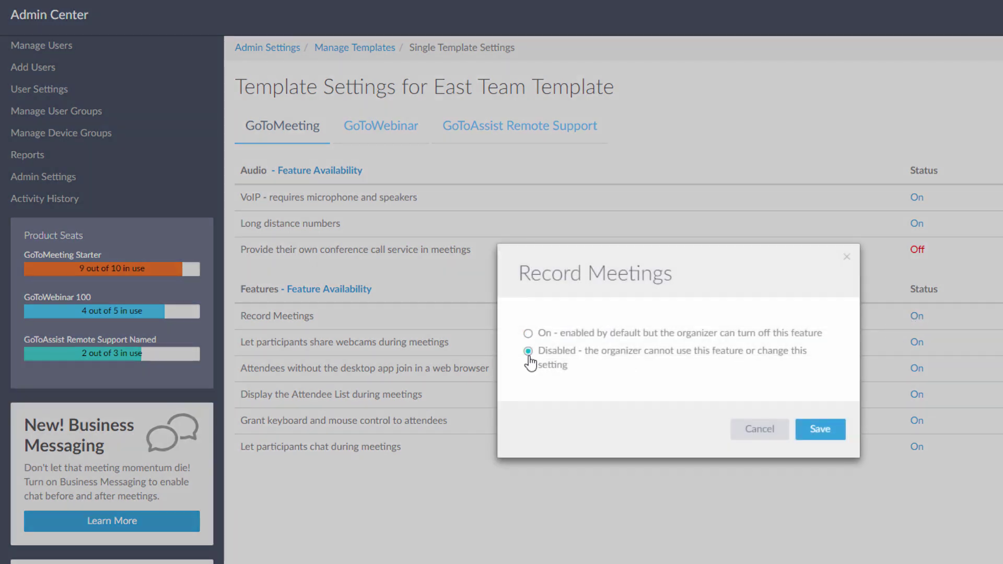
pyautogui.click(821, 429)
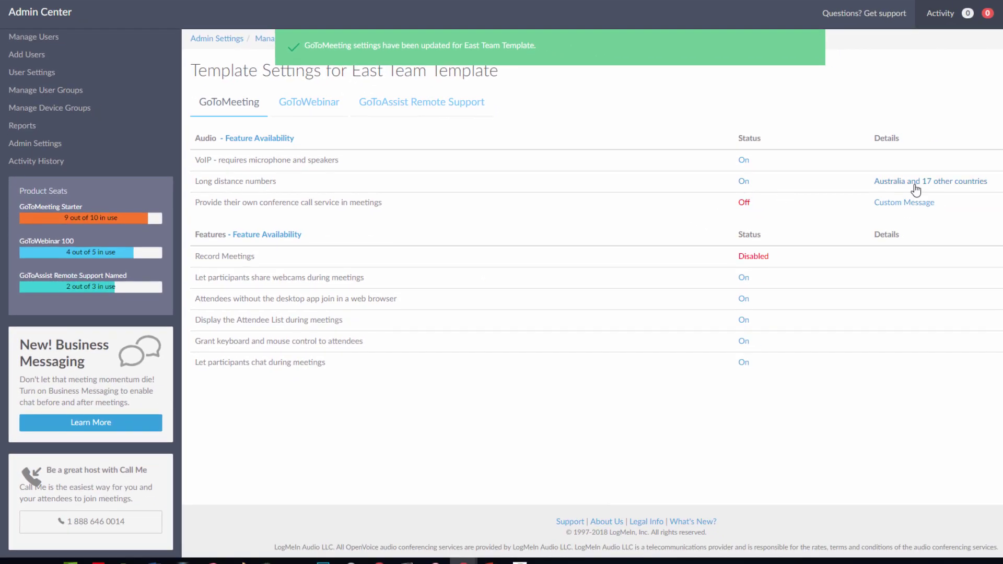
# Apply the long-distance country selection (Australia and 17 others) to the template
pyautogui.click(916, 185)
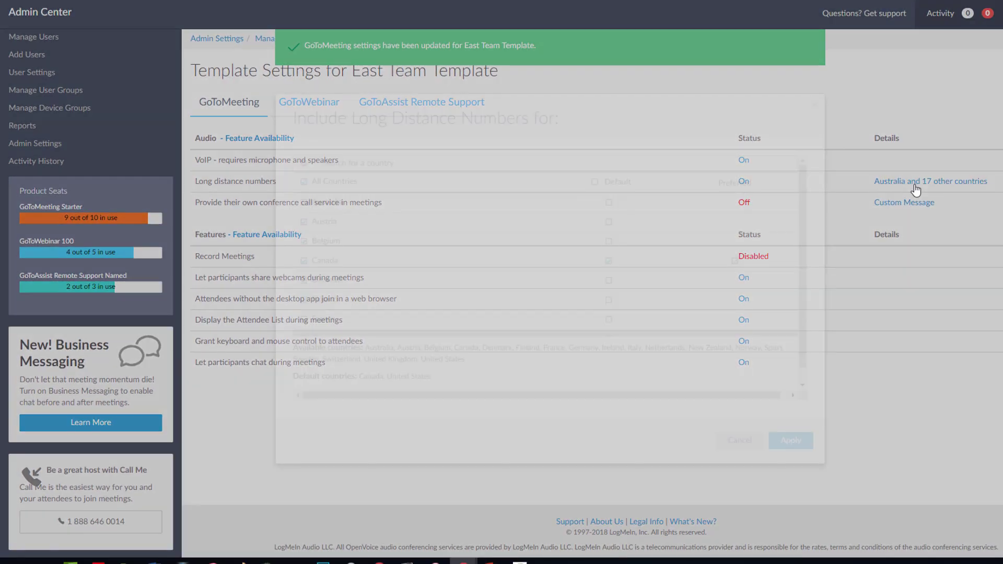
pyautogui.scroll(-5, 755, 308)
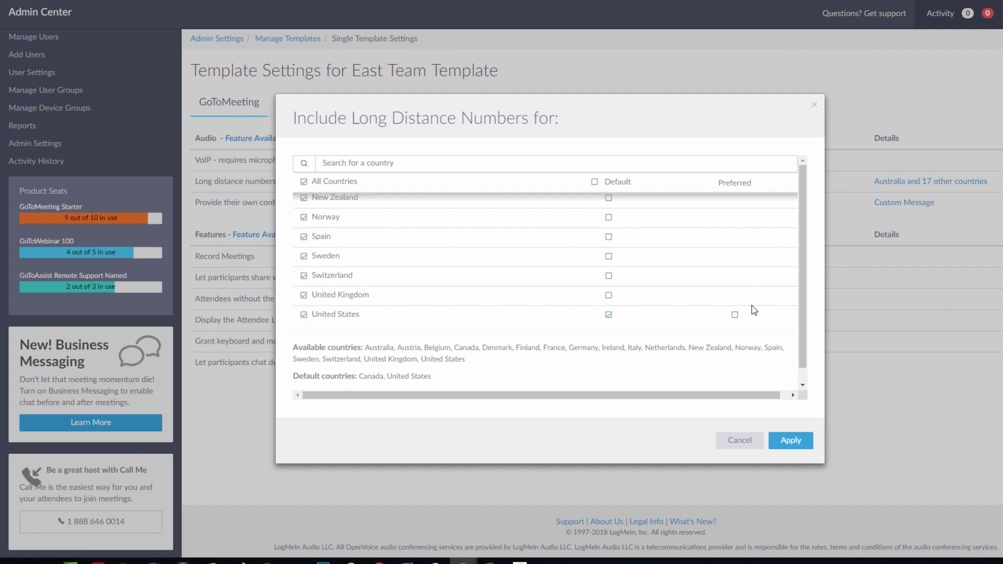
pyautogui.click(783, 442)
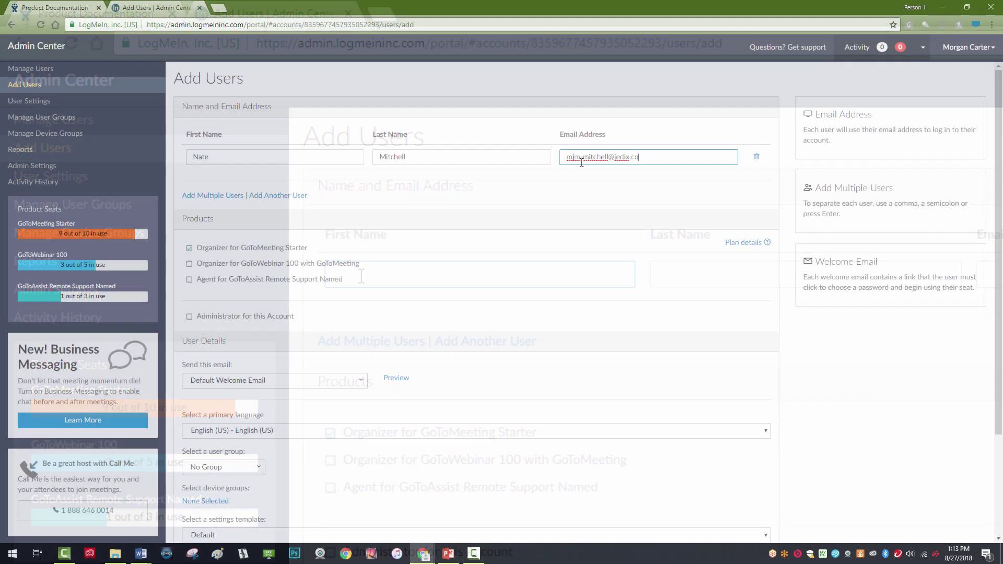
pyautogui.write('mple.org')
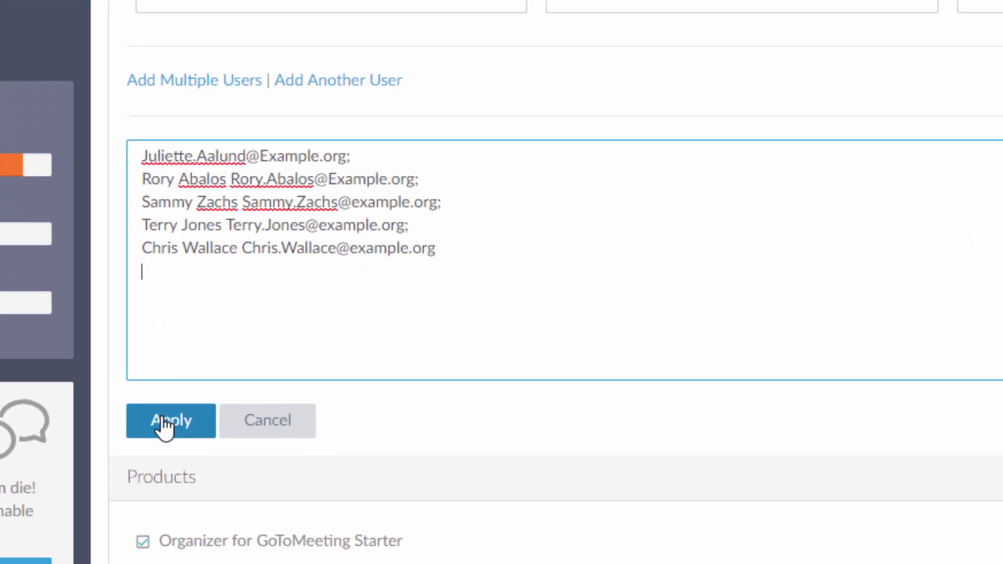
# Convert the pasted list of five names and emails into new-user rows
pyautogui.click(171, 421)
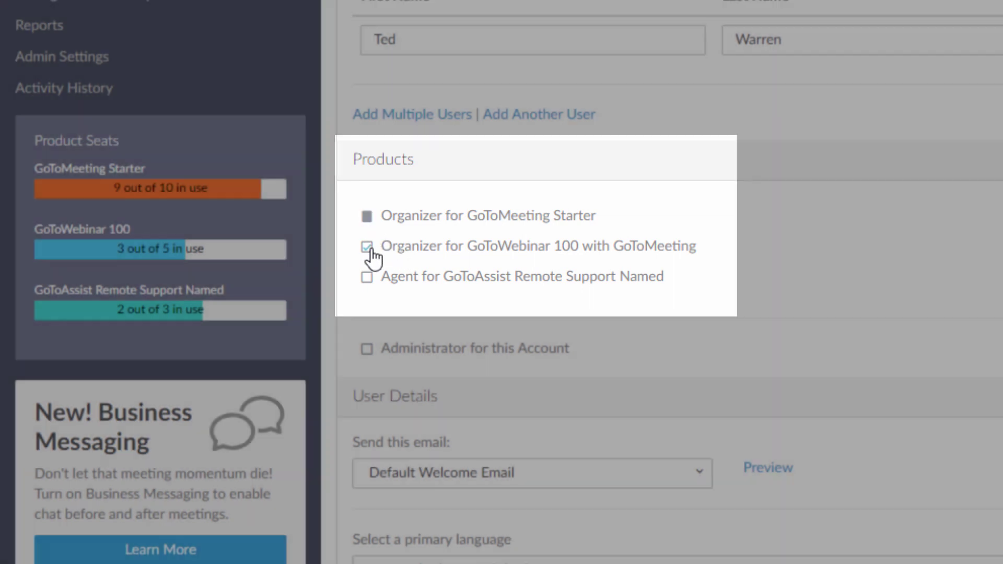
# Give the user the GoToAssist agent product and account administrator rights
pyautogui.click(367, 277)
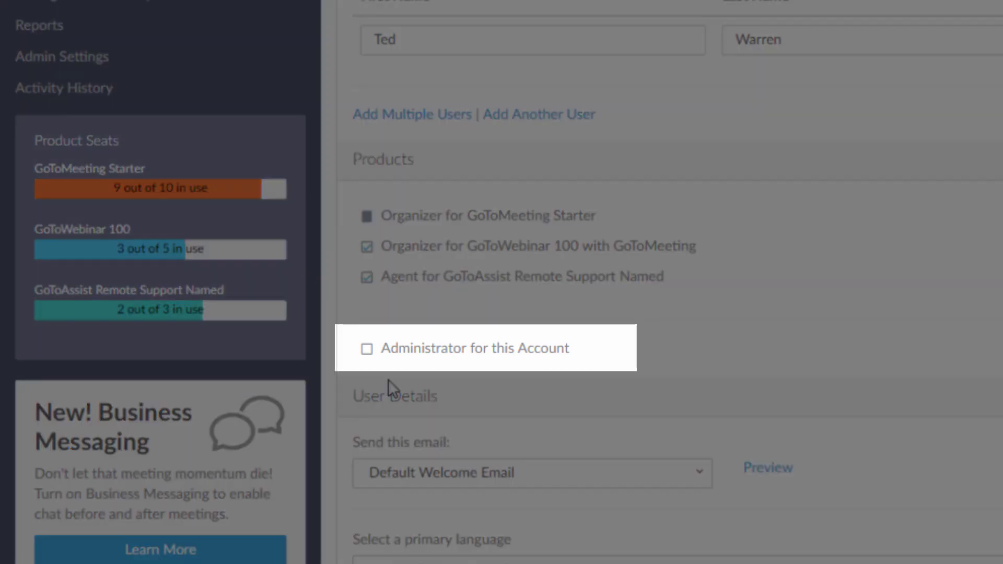
pyautogui.click(368, 350)
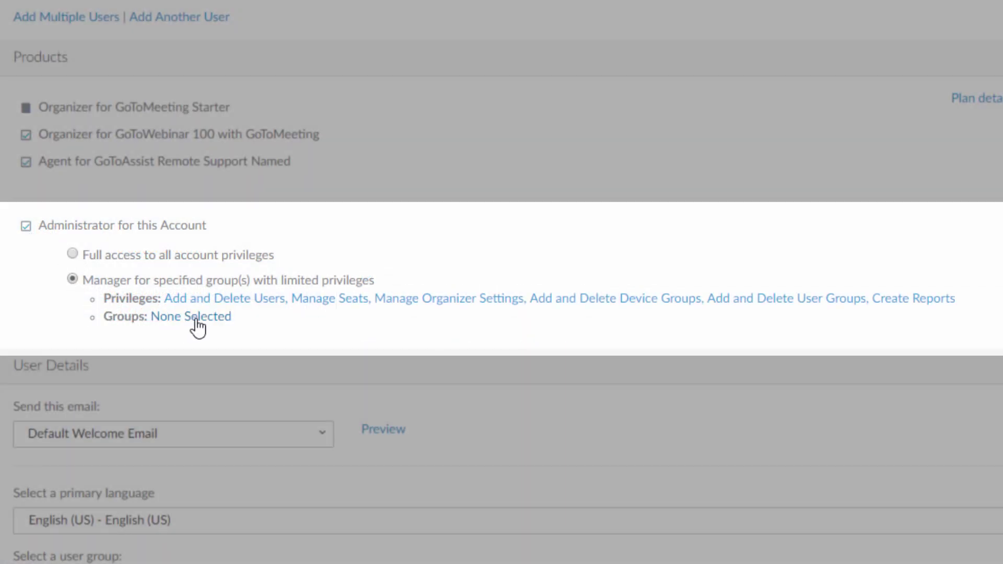
# Make the user a manager of the IT group only
pyautogui.click(192, 317)
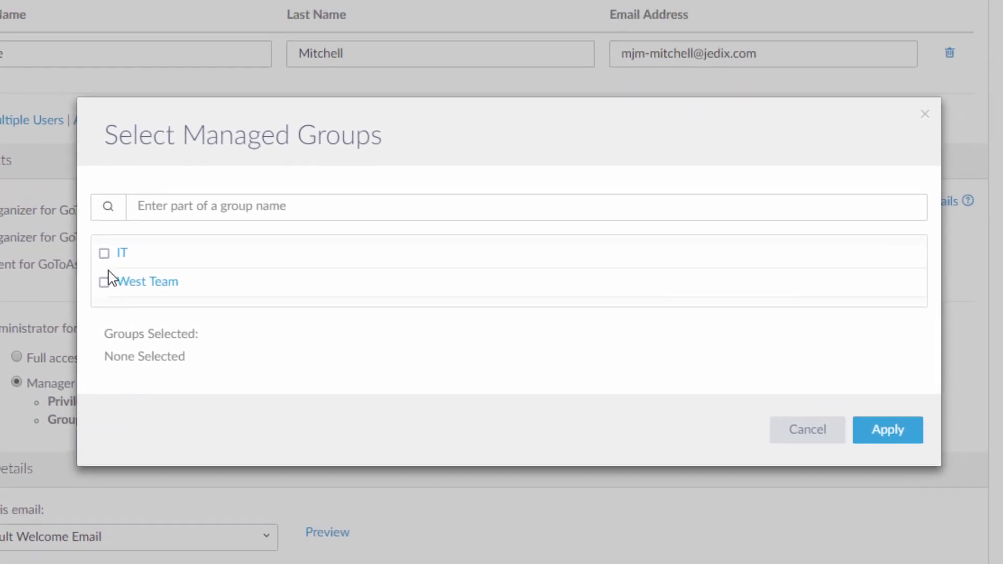
pyautogui.click(104, 254)
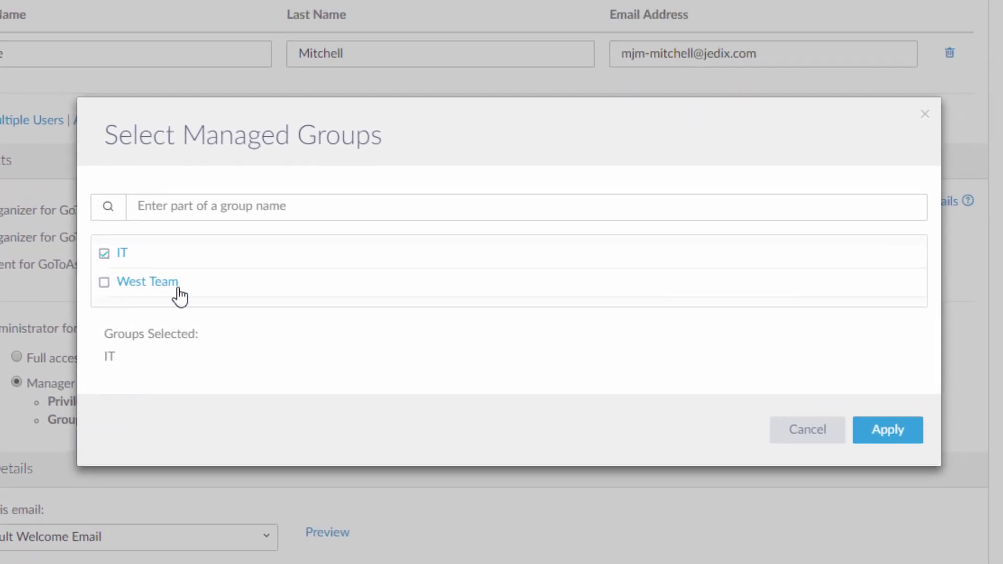
pyautogui.click(887, 429)
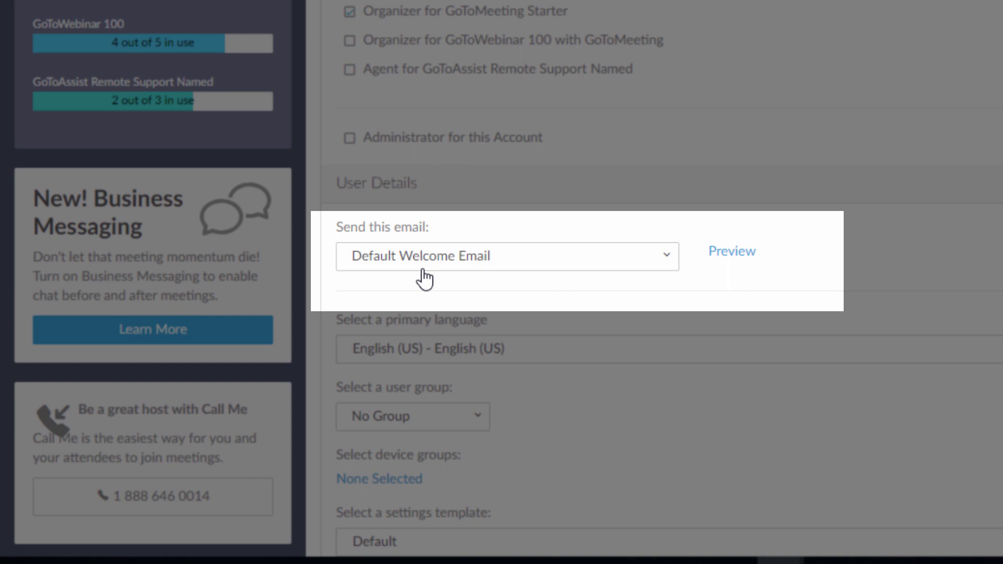
# Save a new welcome email template titled 'Welcome to your new account' with custom subject and text
pyautogui.click(670, 262)
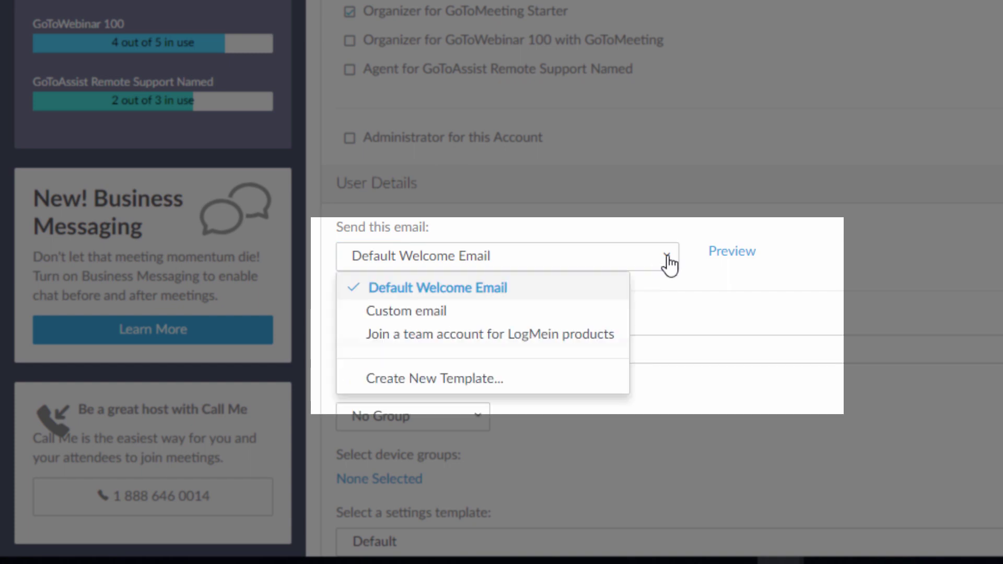
pyautogui.click(487, 383)
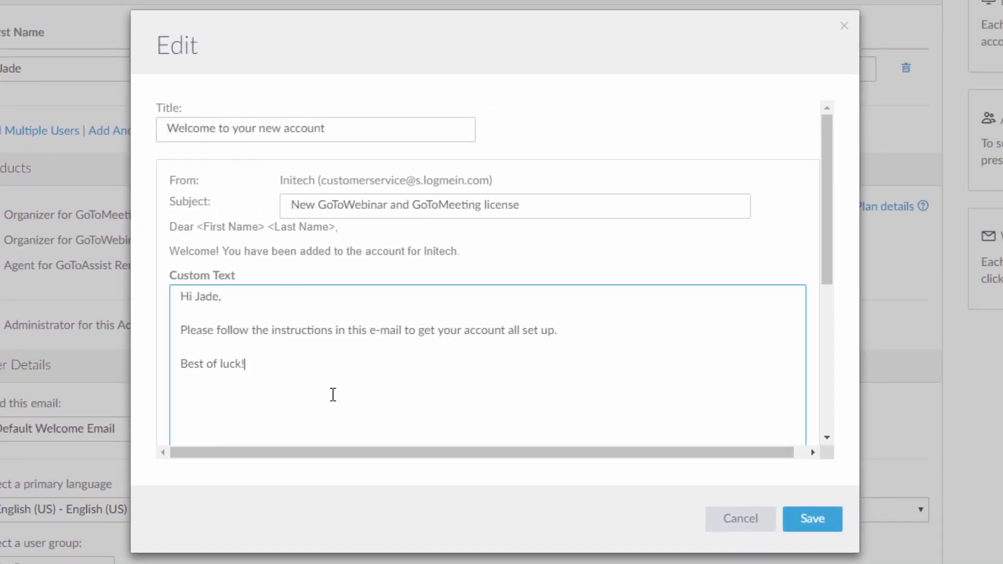
pyautogui.click(812, 518)
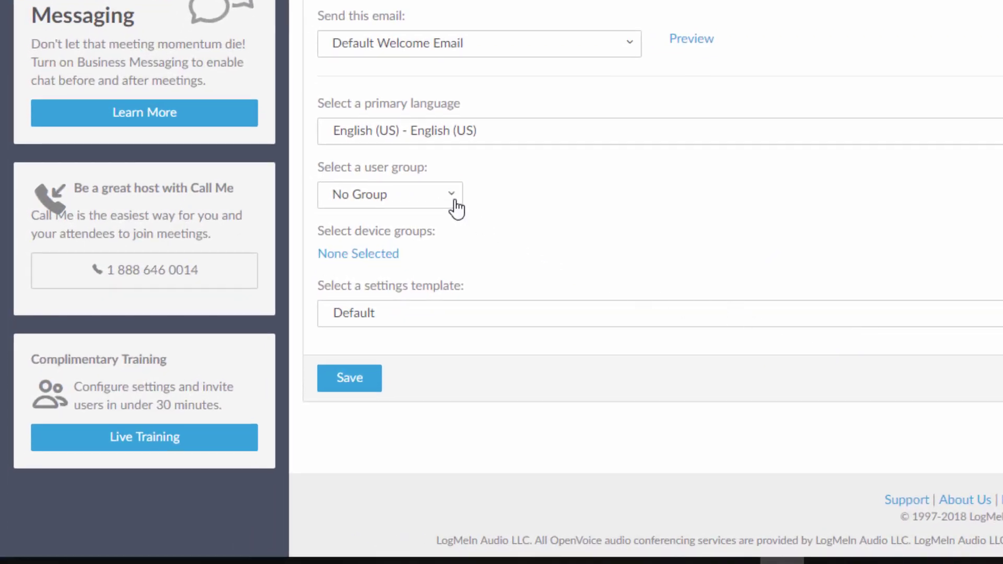
# Assign the user to the IT group with East Team Template settings
pyautogui.click(453, 195)
pyautogui.click(352, 251)
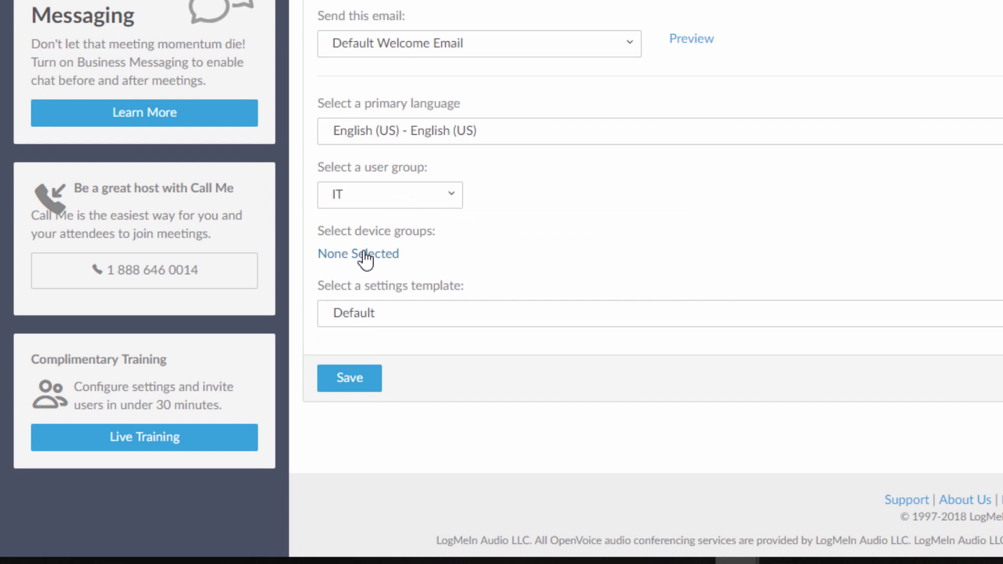
pyautogui.click(414, 321)
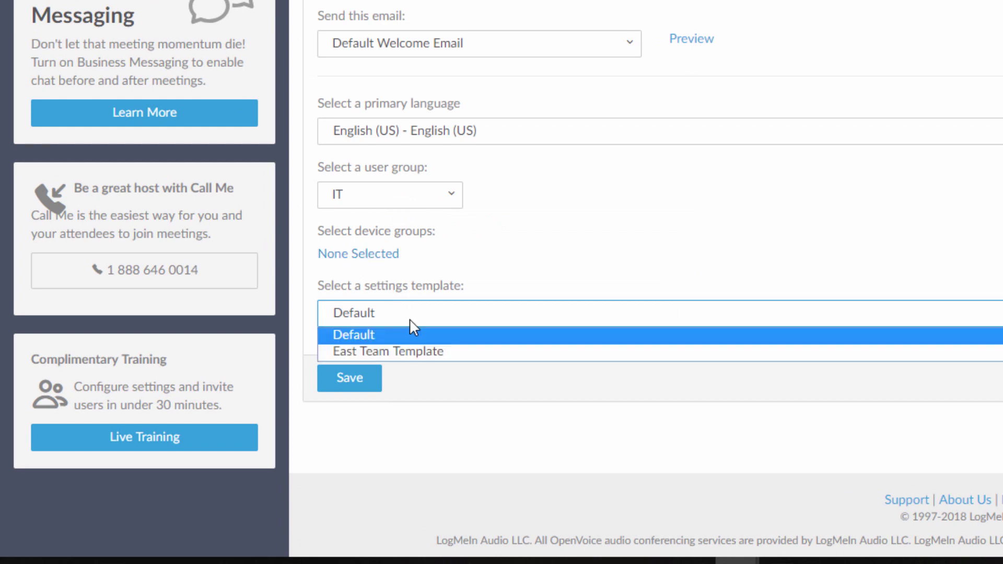
pyautogui.click(413, 351)
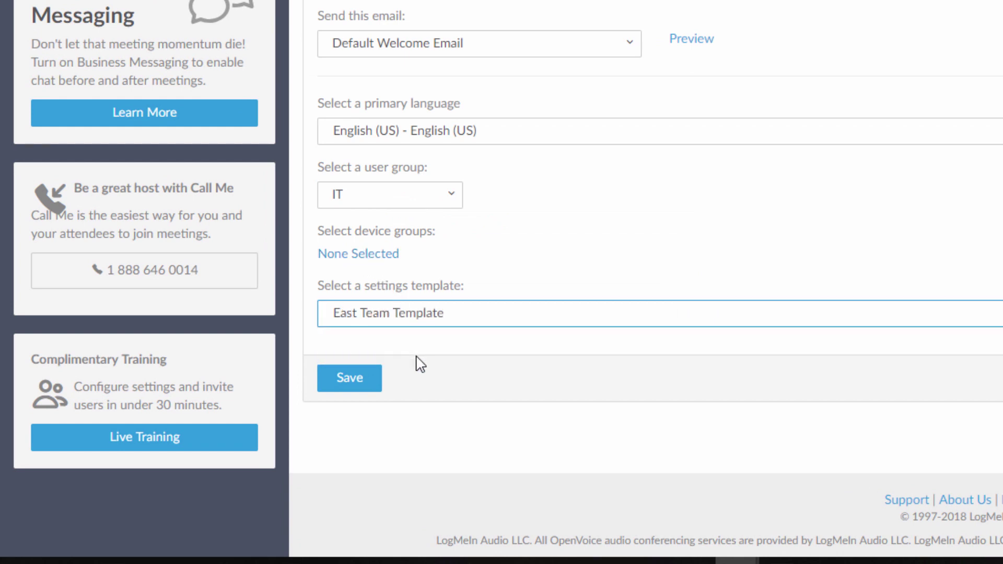